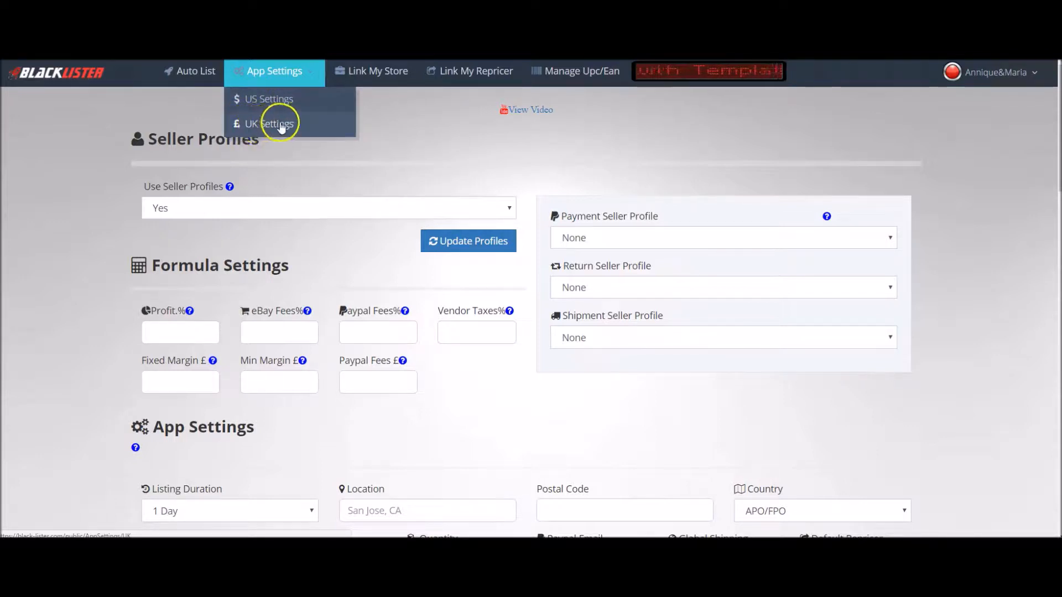
click(189, 134)
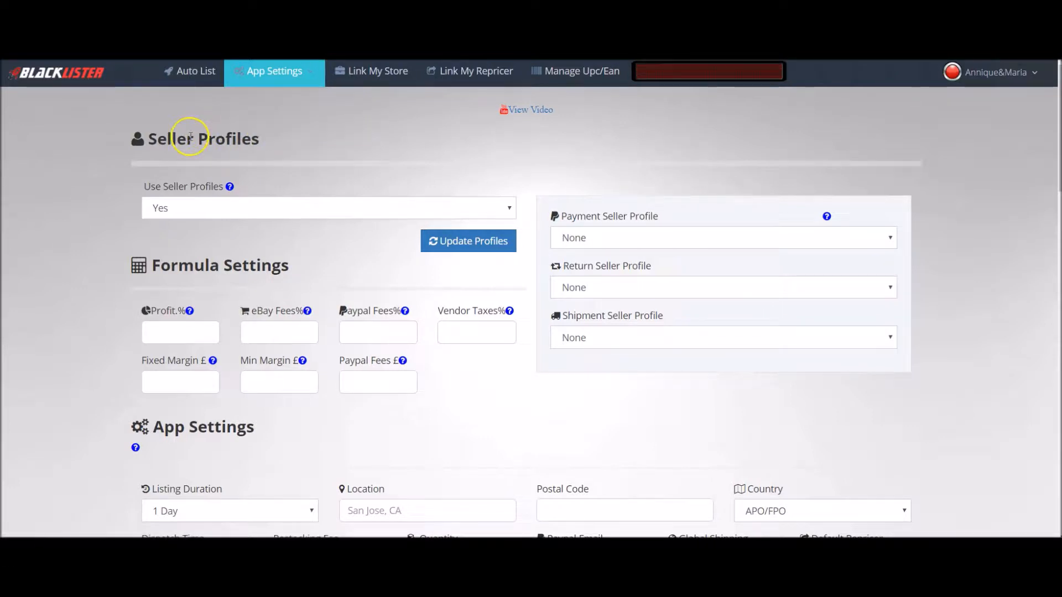
drag(138, 145, 268, 142)
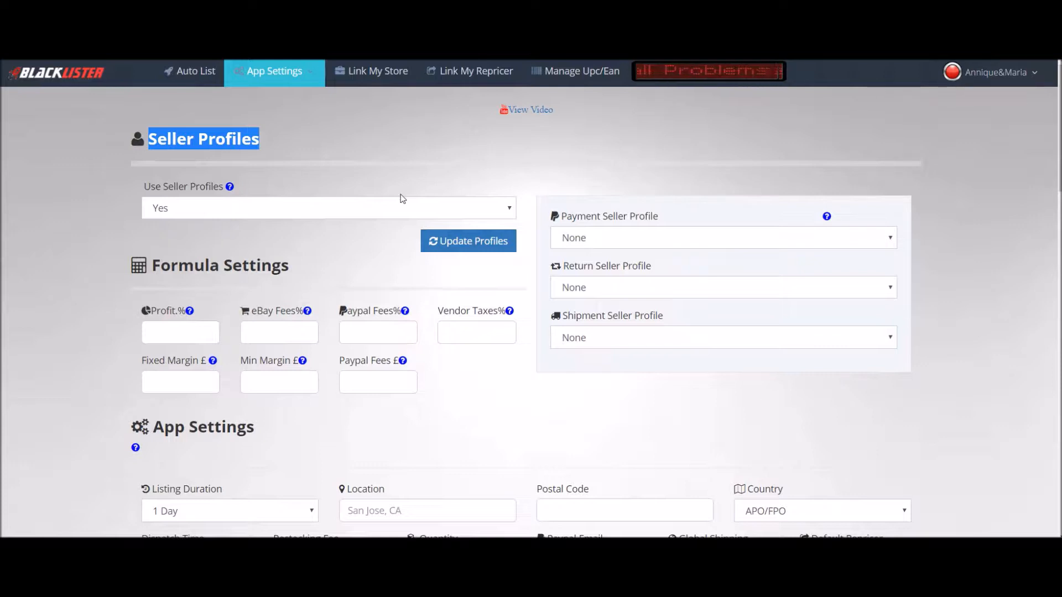
click(406, 173)
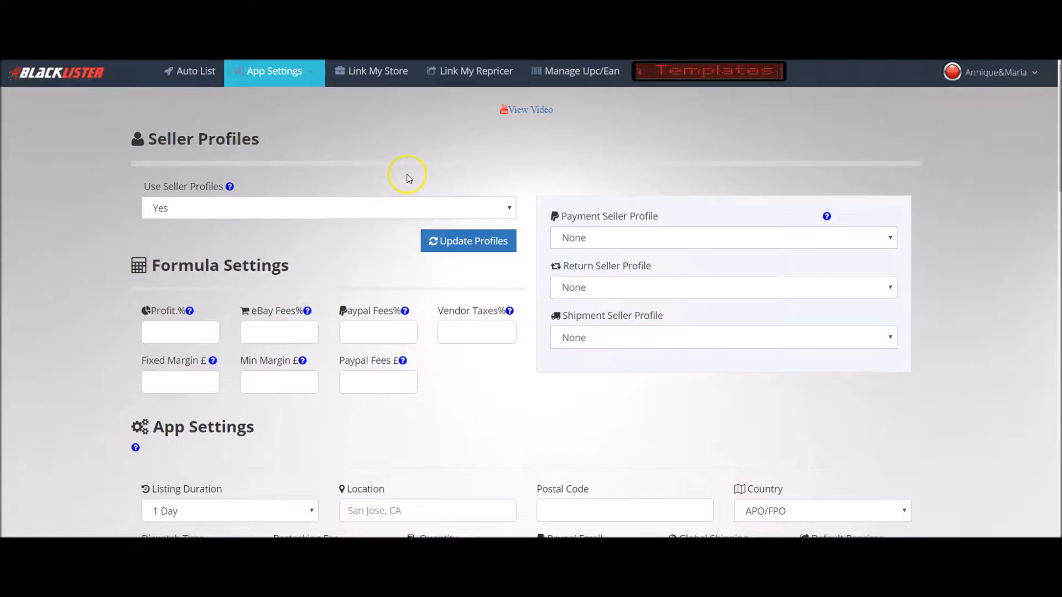
drag(146, 139, 267, 152)
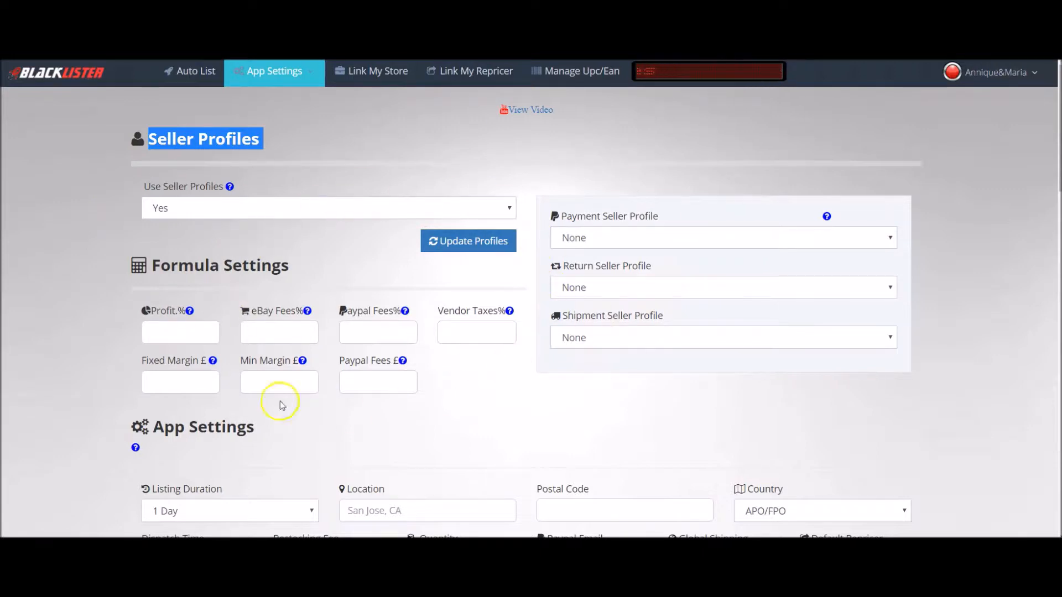
click(480, 187)
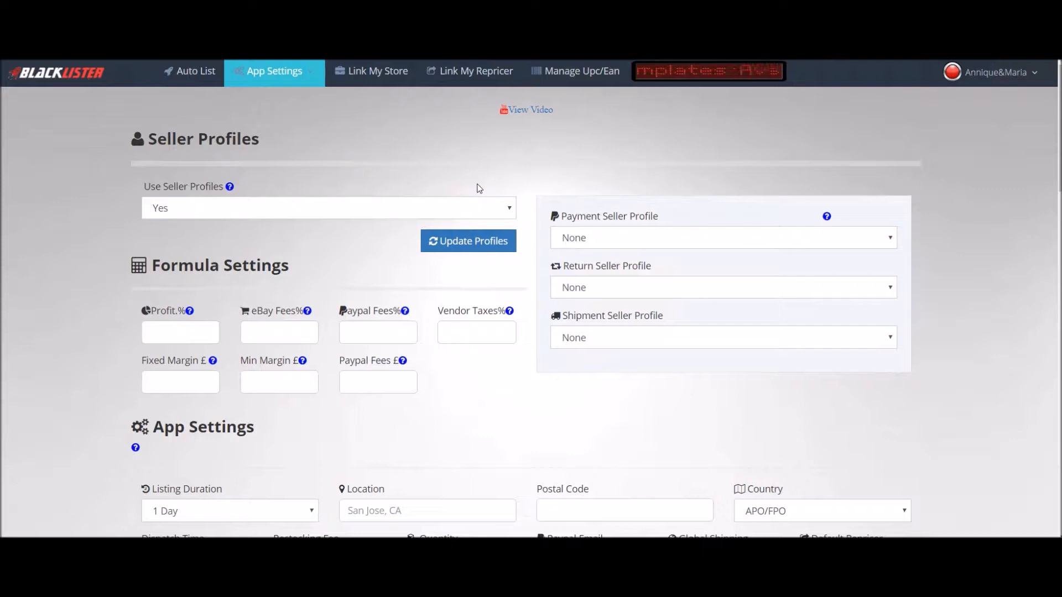
Set the use of seller profiles to Yes and update the profiles
click(498, 208)
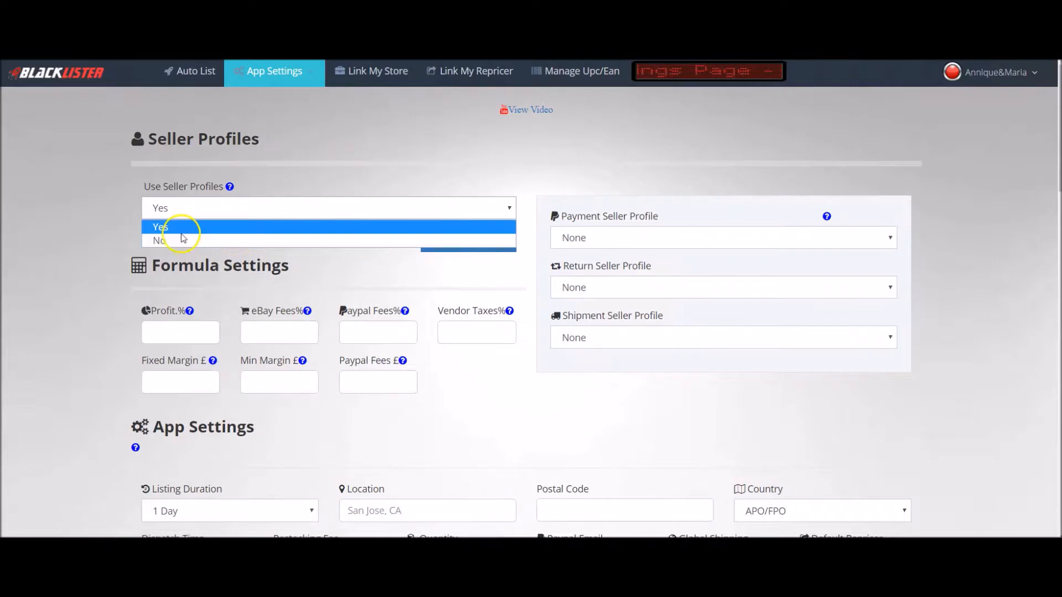
click(166, 227)
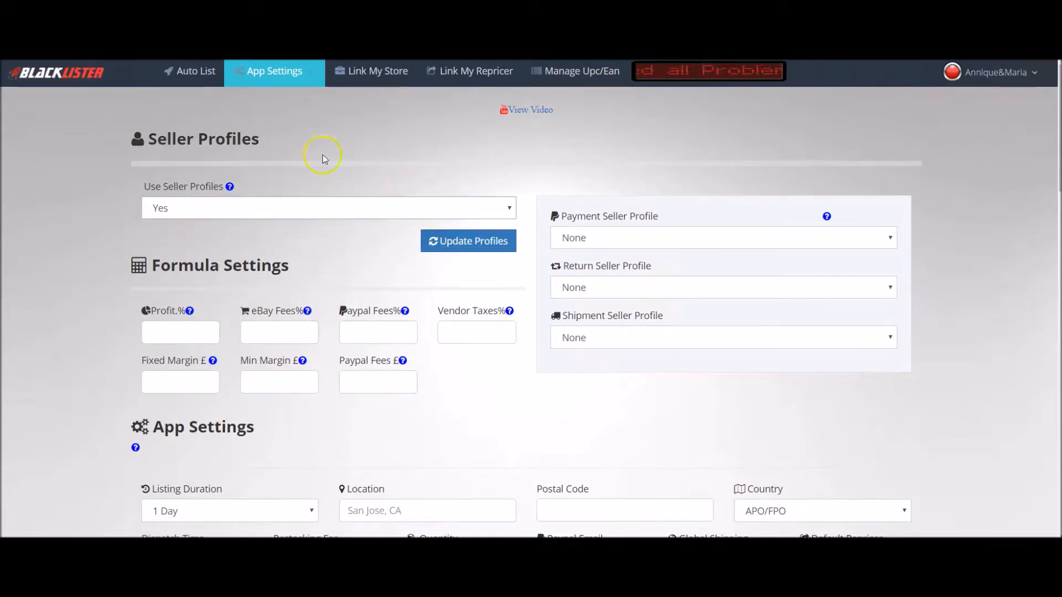
click(455, 238)
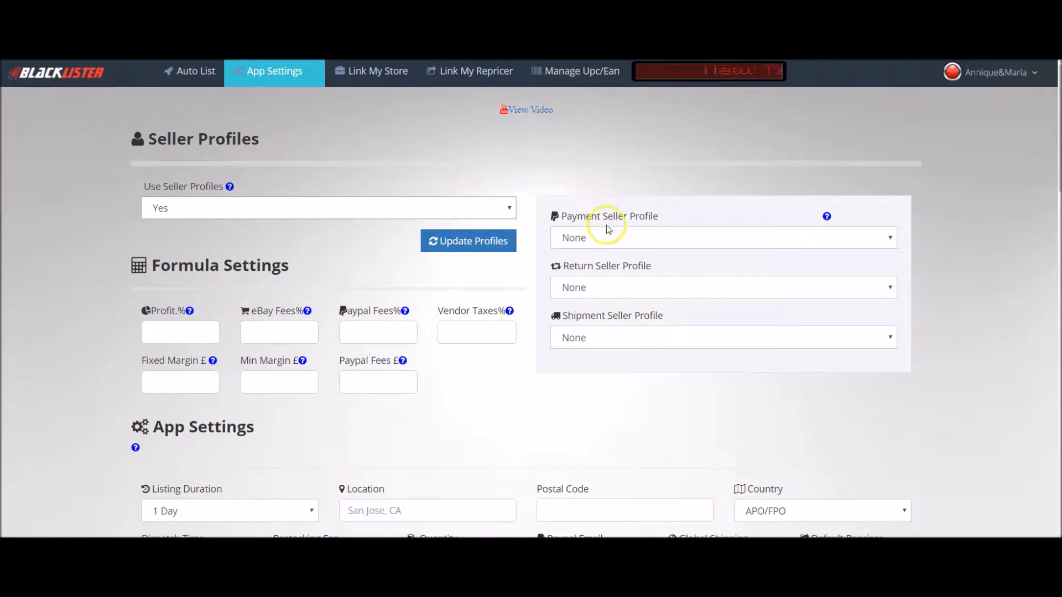
Try PayPal:Immediate pay#0 as the payment seller profile, reset it to None, and update the profiles again
click(596, 239)
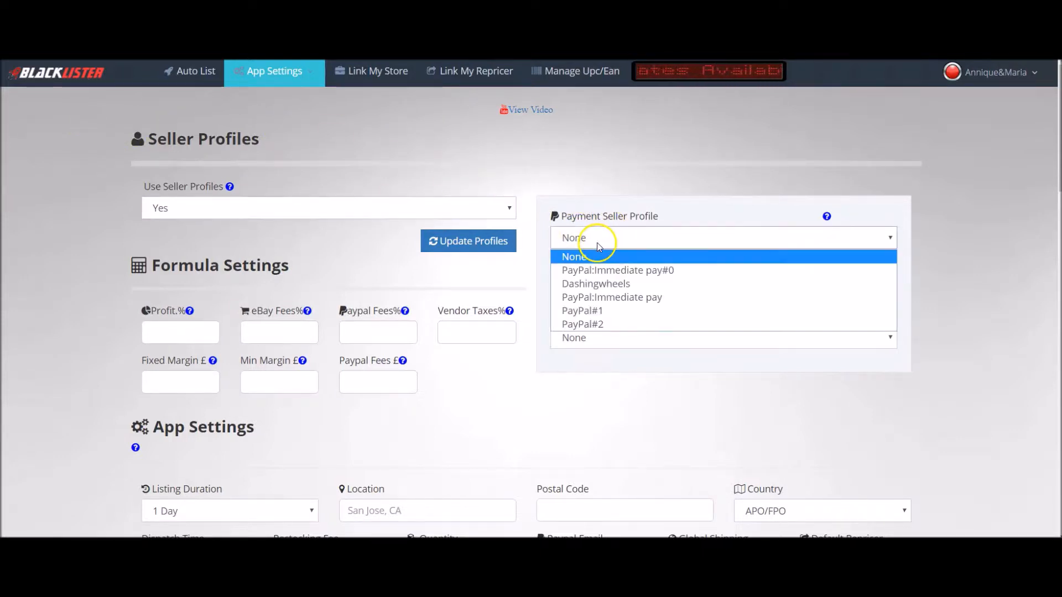
click(585, 270)
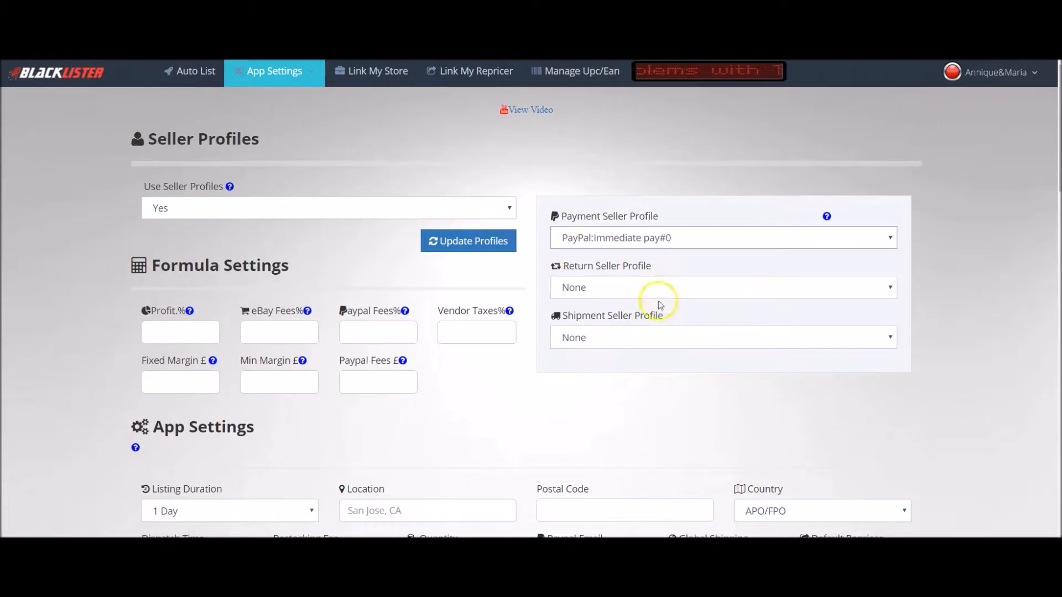
click(674, 243)
click(608, 256)
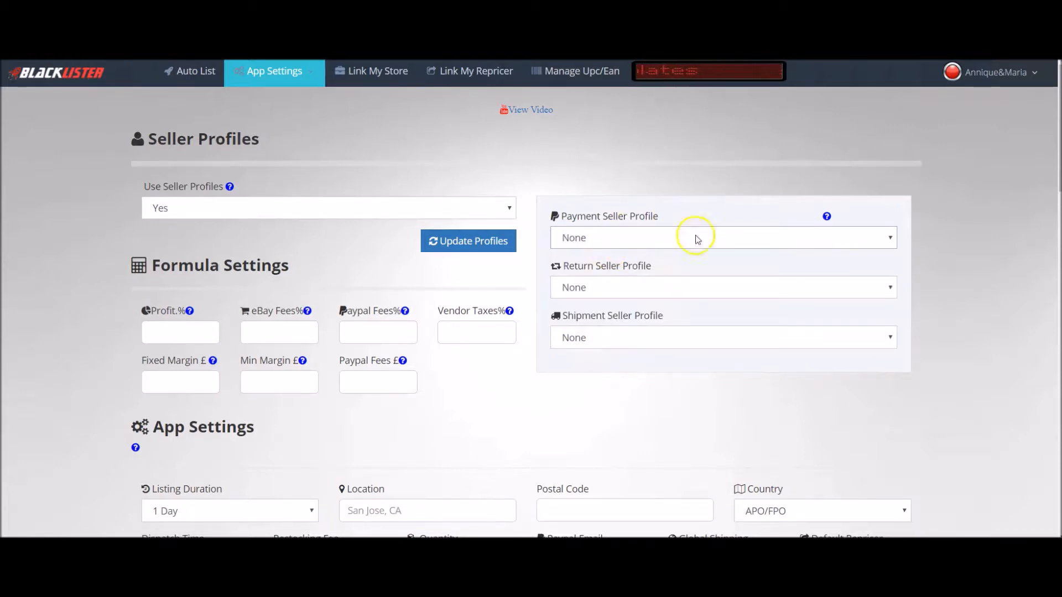
click(452, 247)
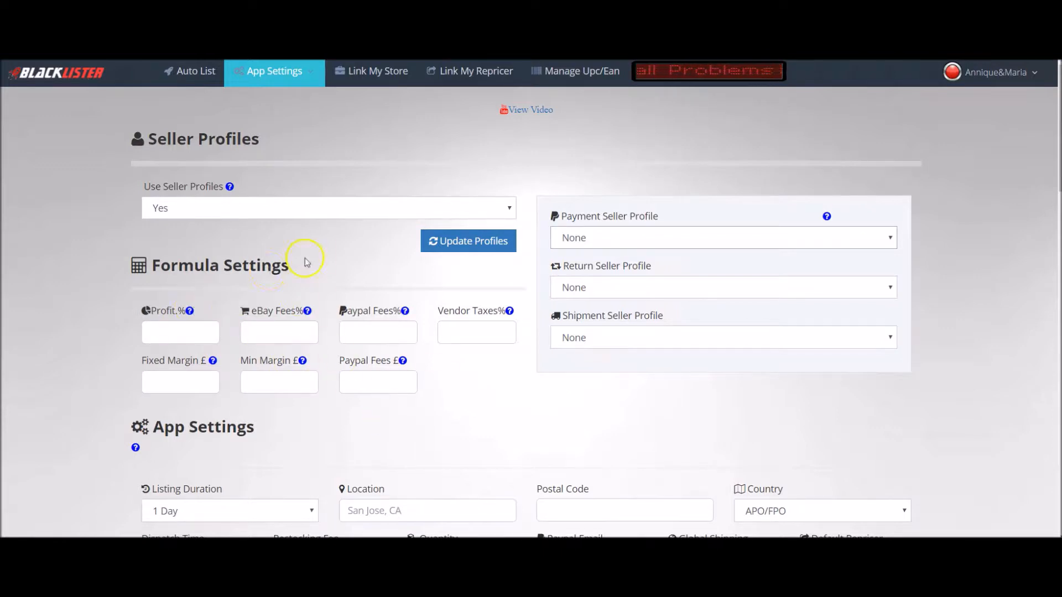
In the formula settings, set the profit to 20% and the eBay fees to 10%
scroll(306, 252, down, 1)
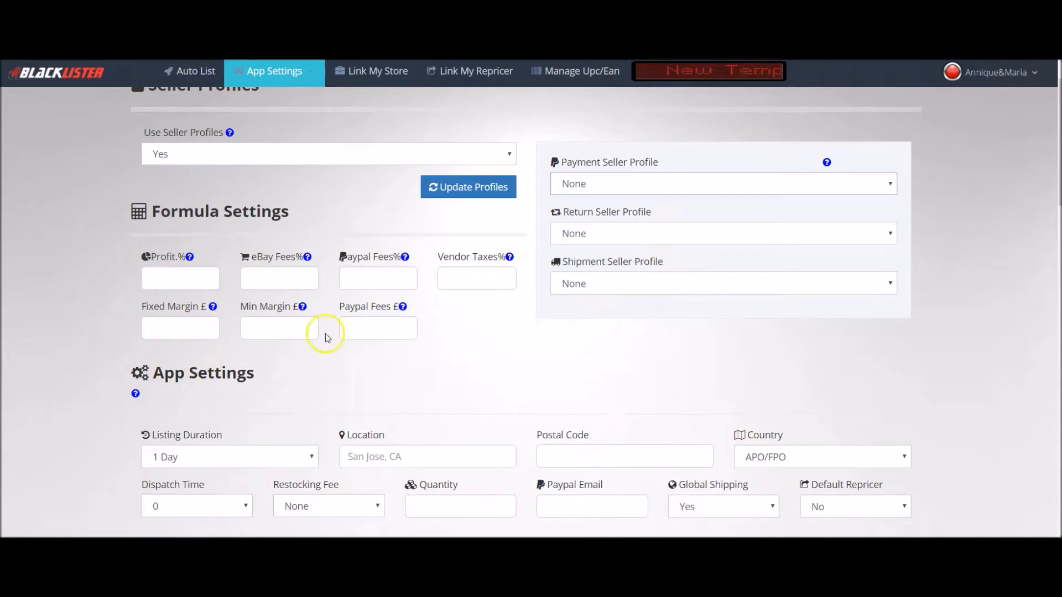
click(189, 278)
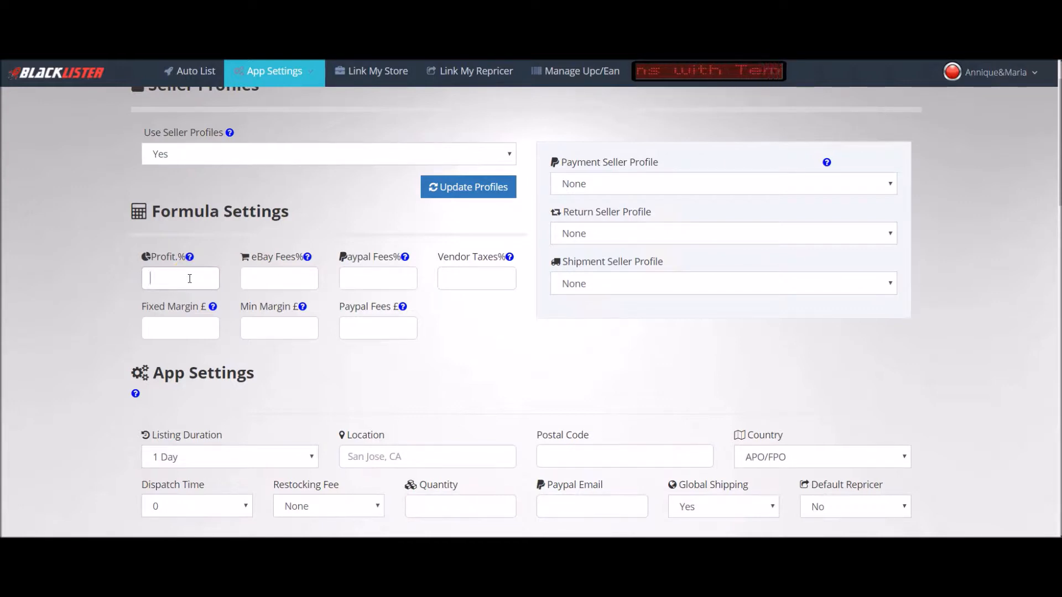
click(170, 279)
text(20)
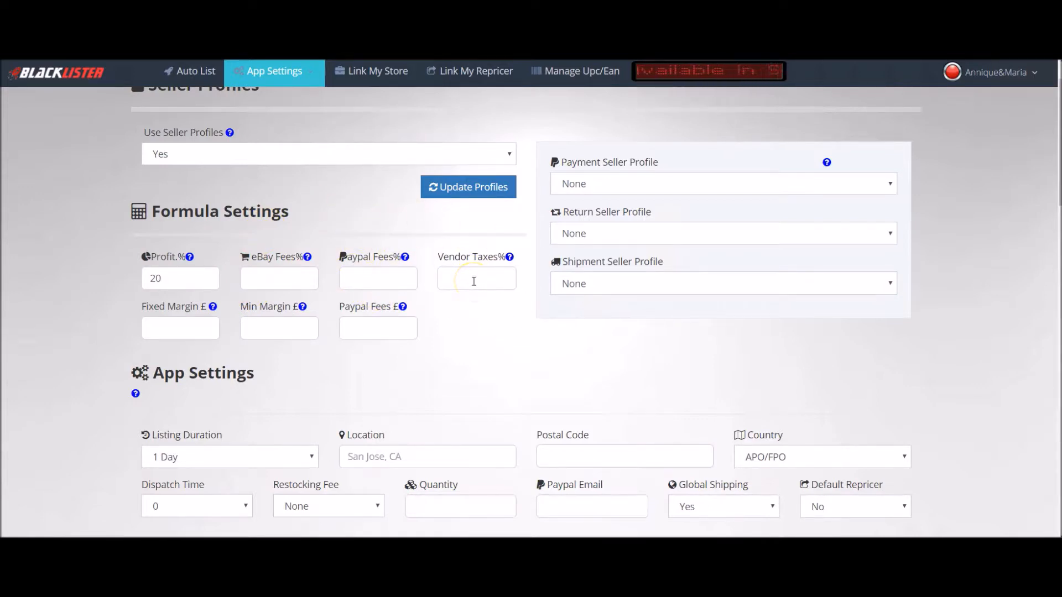
click(264, 284)
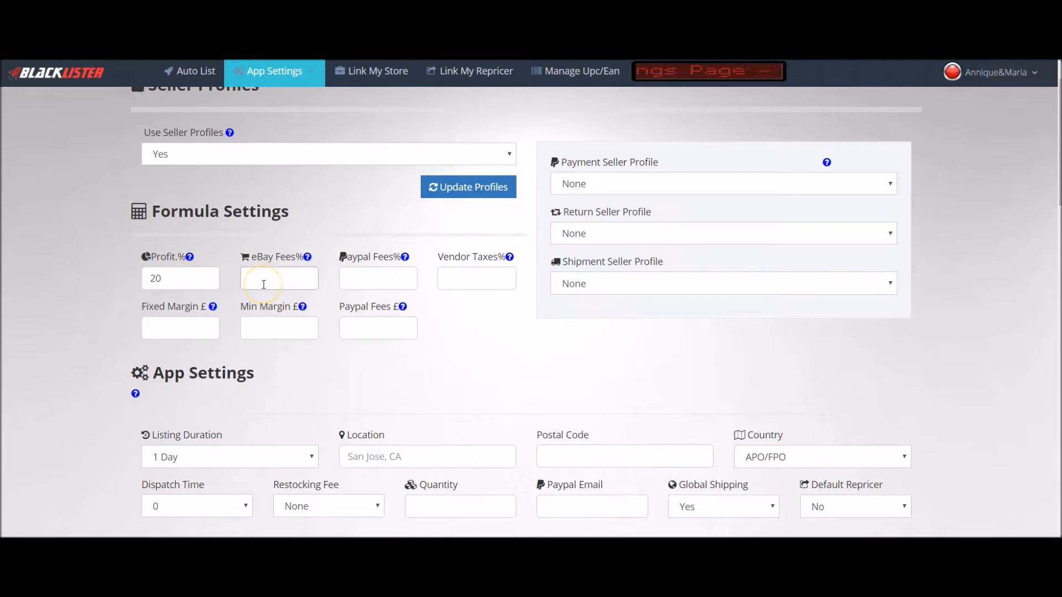
text(10)
Set the percentage PayPal fees to 3.9 and the vendor taxes to 0 in the formula settings
click(382, 279)
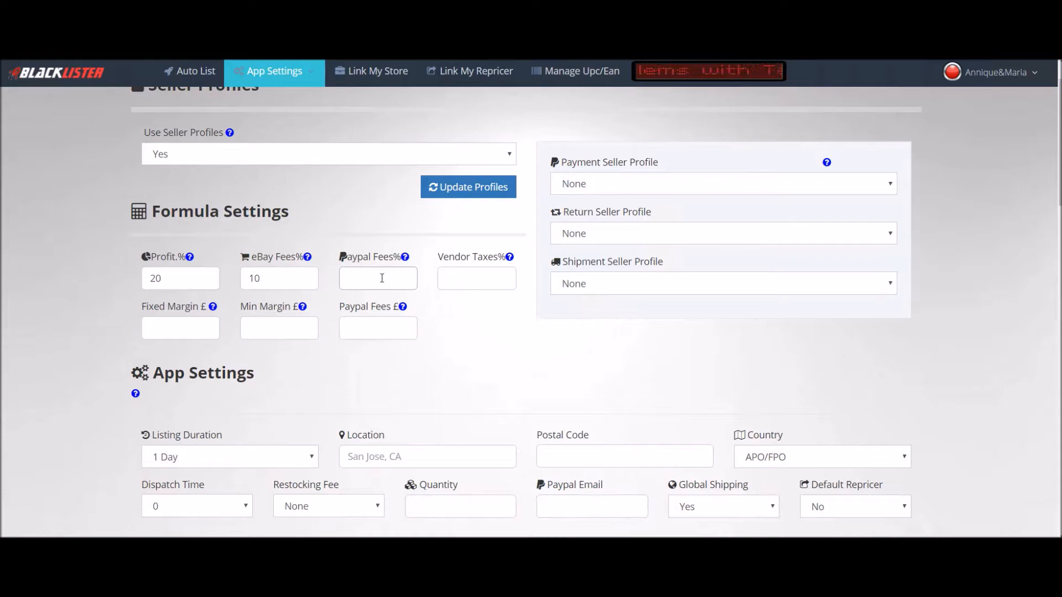
text(3.9)
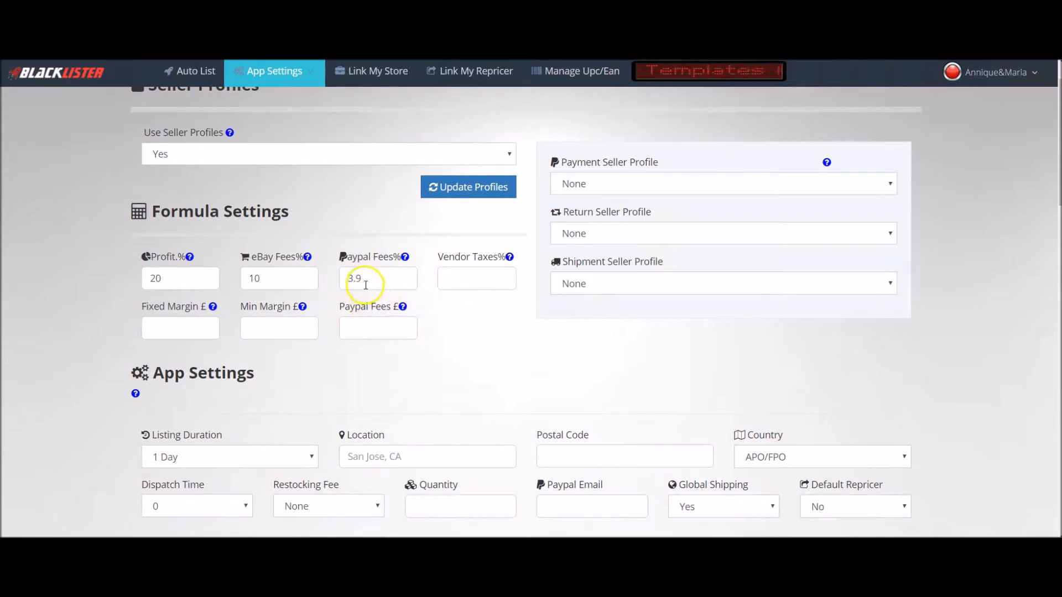
mouse_move(405, 256)
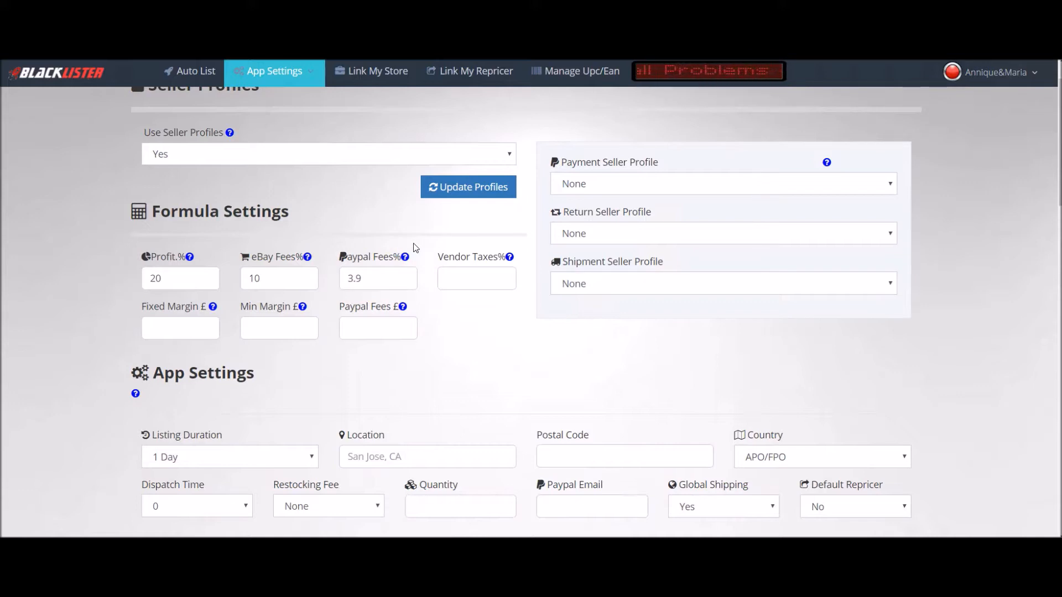
mouse_move(509, 257)
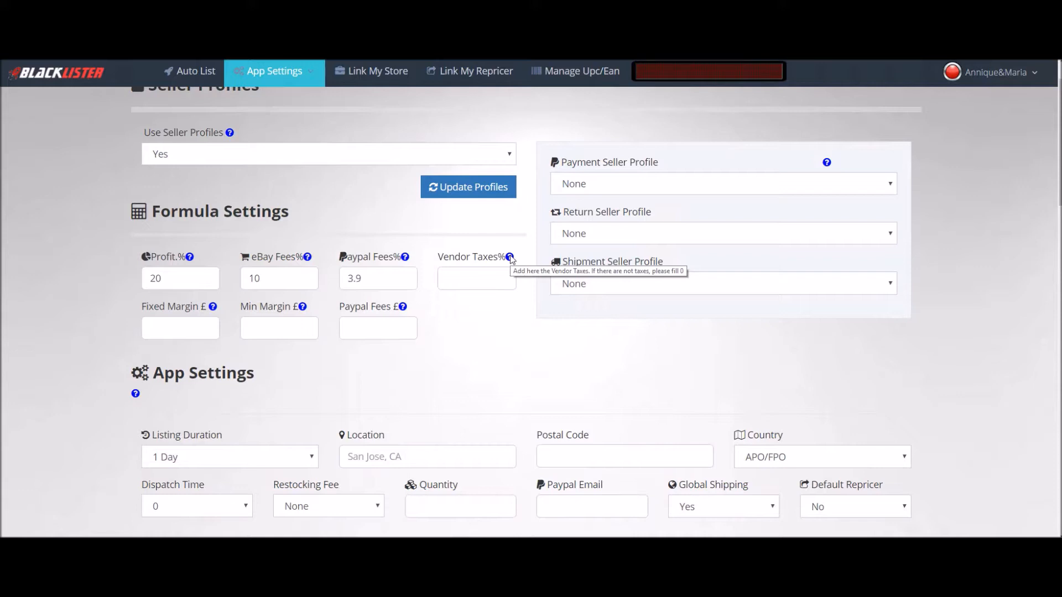
click(479, 279)
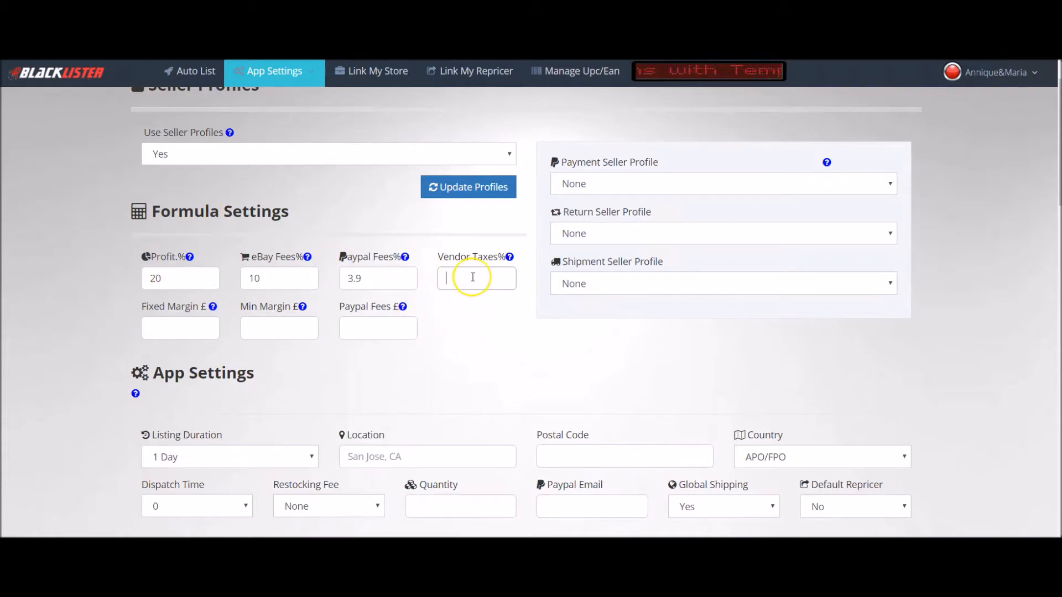
text(0)
click(474, 315)
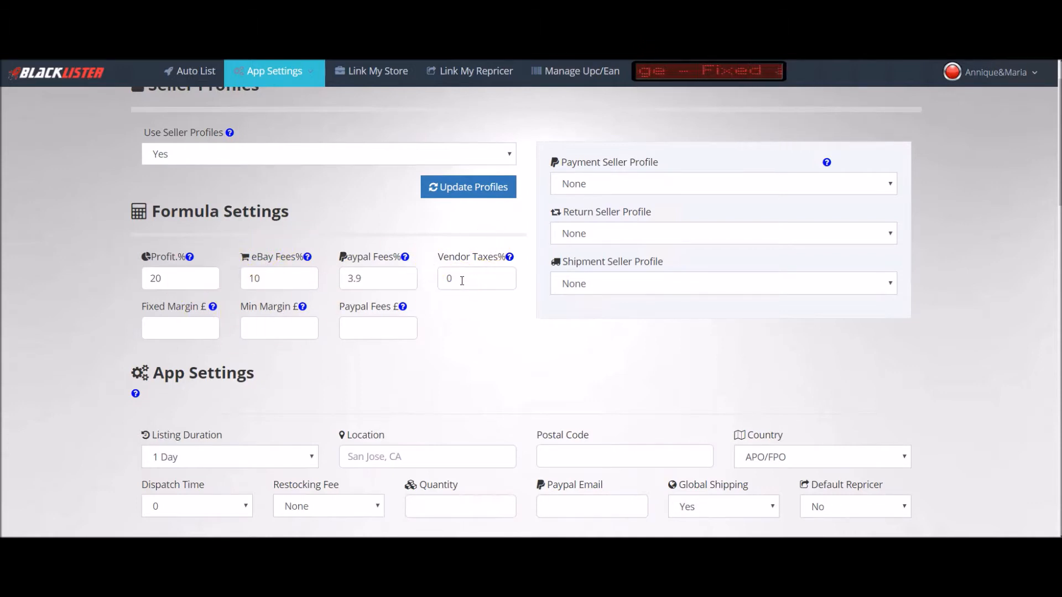
click(447, 333)
Set the fixed margin to £5 and the minimum margin to £1 in the formula settings
click(184, 326)
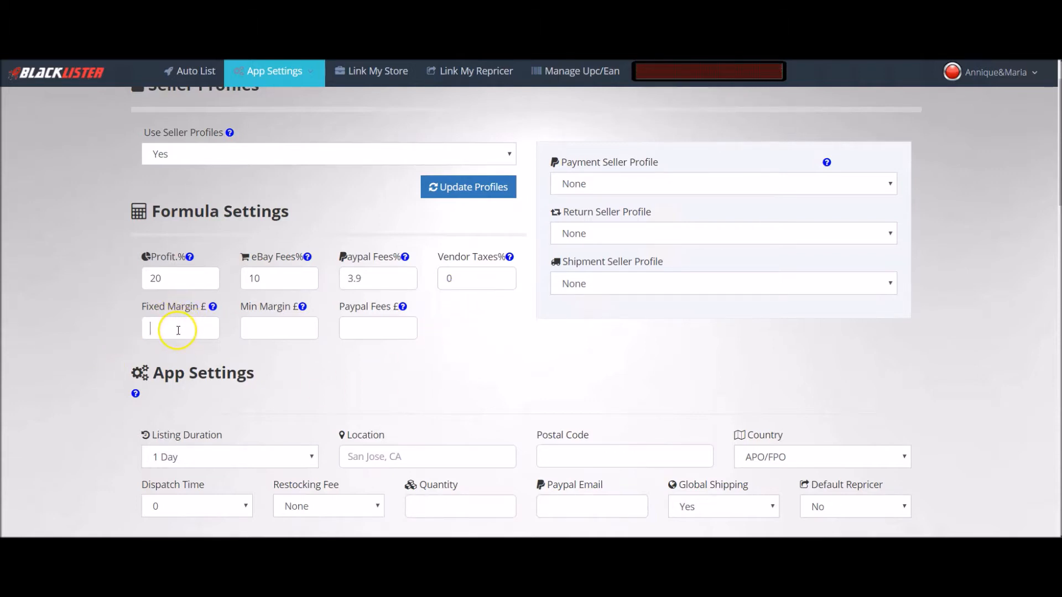
text(5)
click(23, 371)
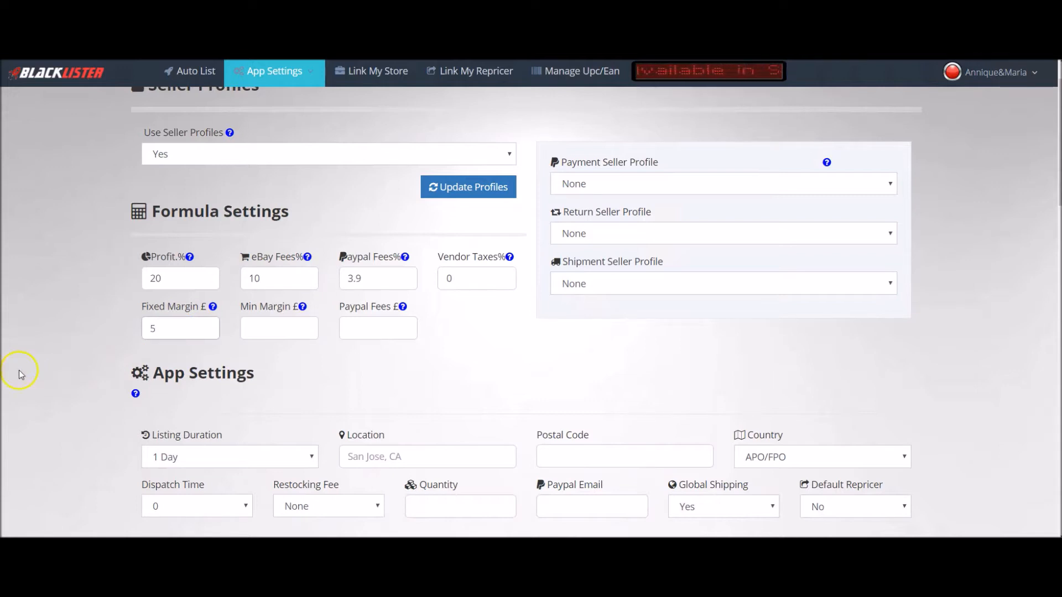
click(175, 327)
click(280, 333)
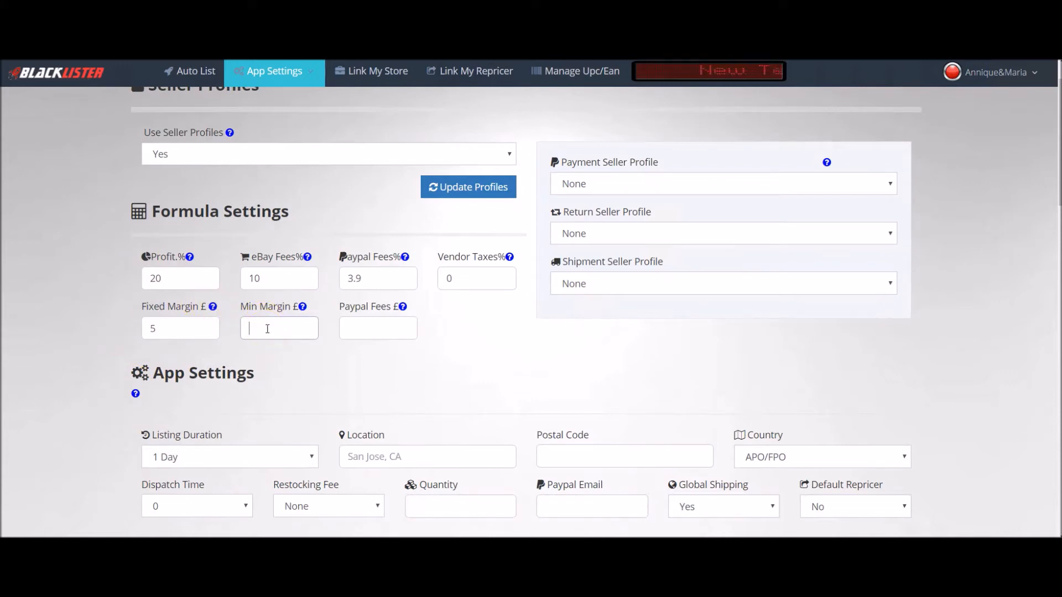
text(1)
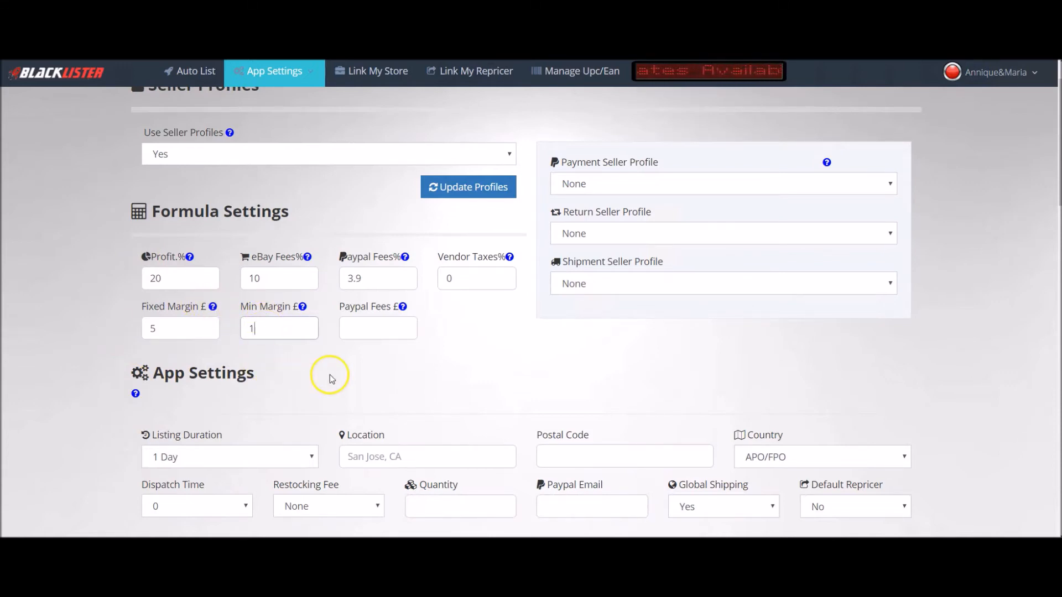
Set the fixed PayPal fee in pounds to .20 in the formula settings
click(362, 325)
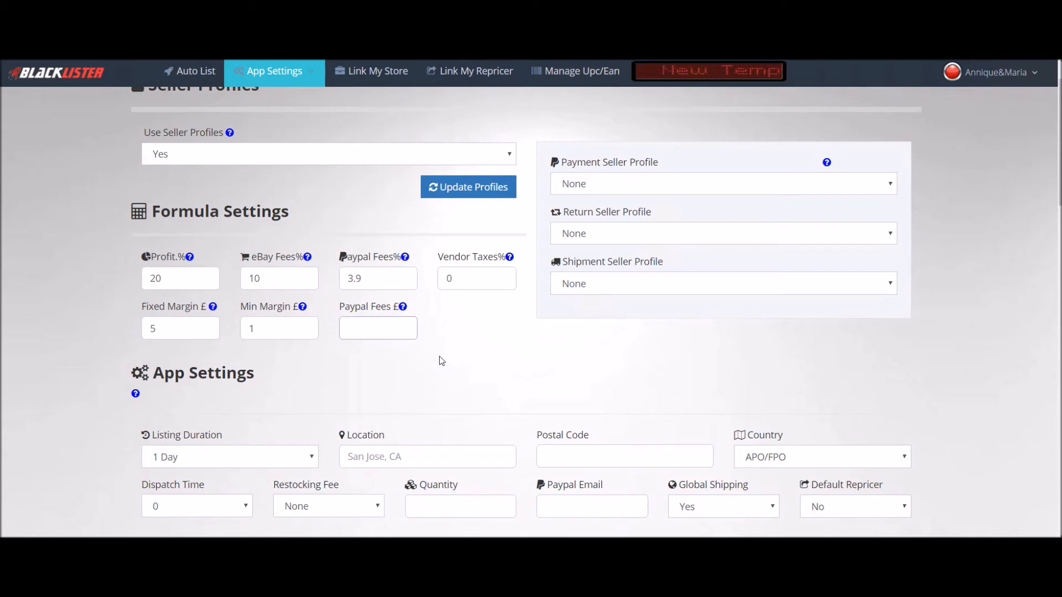
text(.20)
click(483, 327)
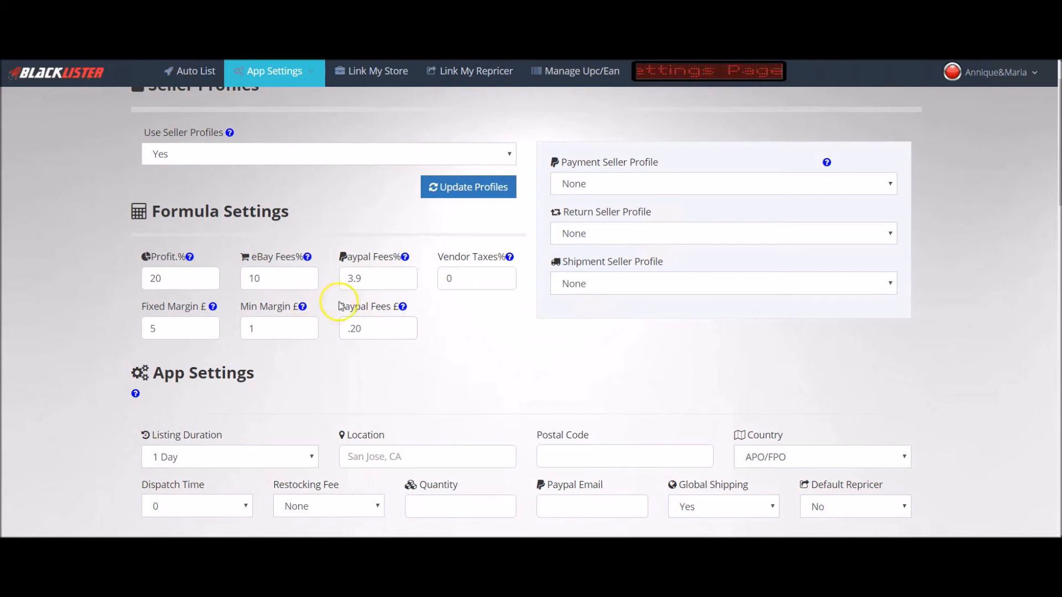
double_click(367, 328)
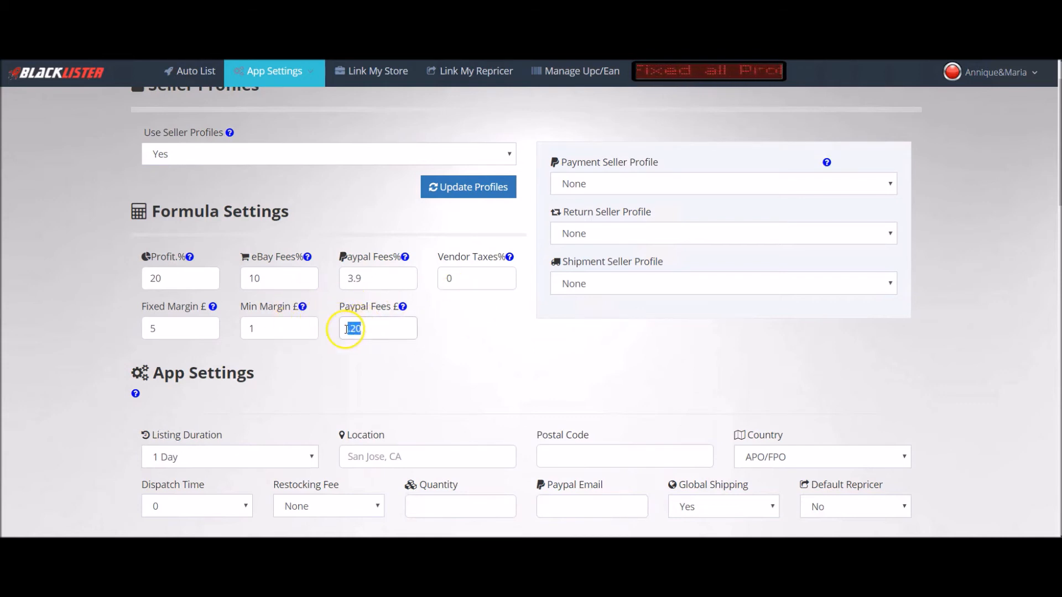
click(488, 377)
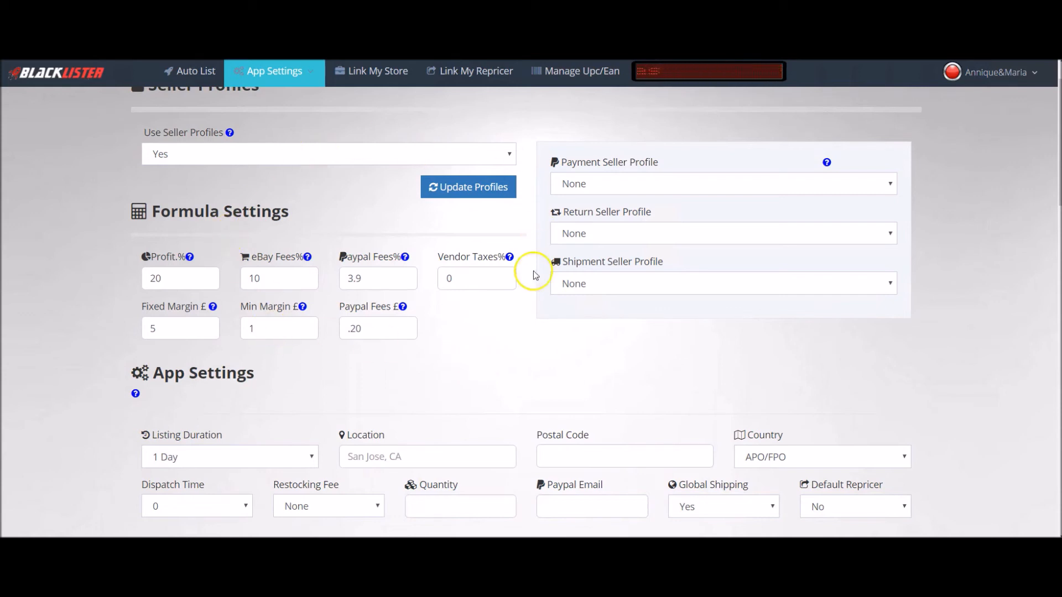
drag(138, 209, 294, 206)
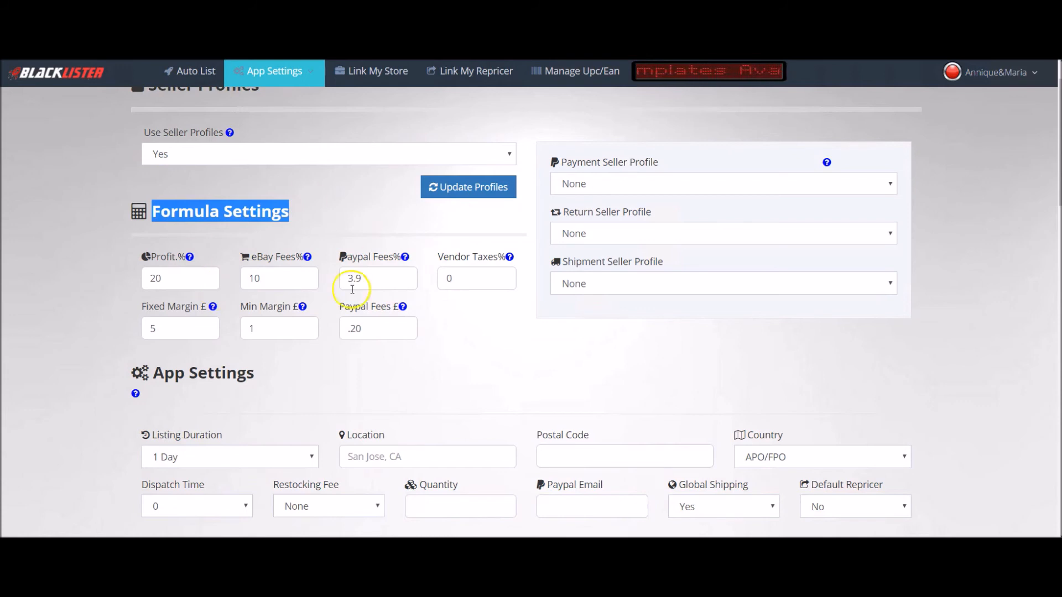
click(92, 254)
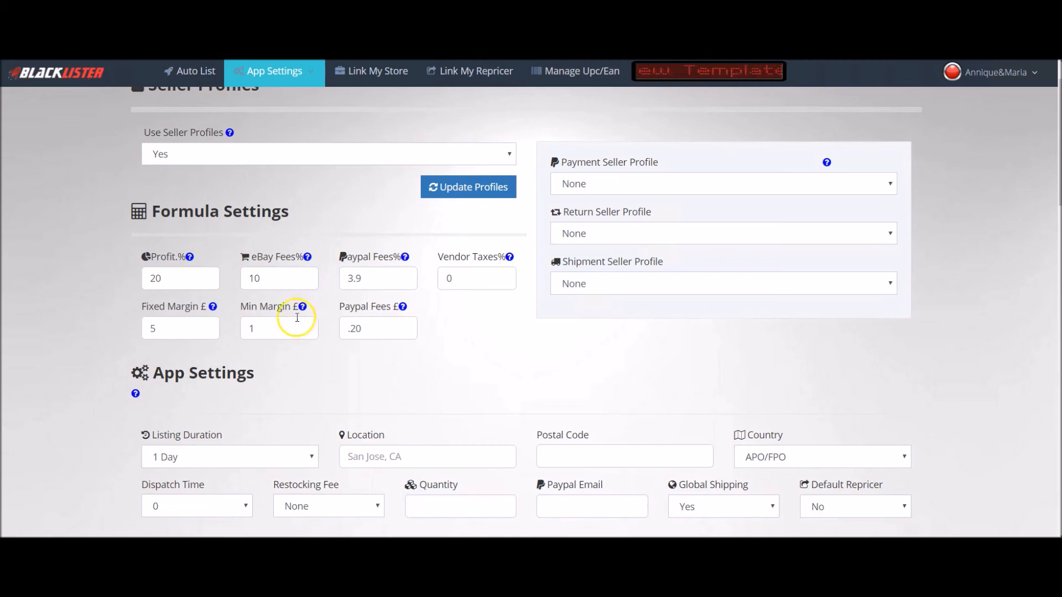
Change the profit percentage in the formula settings to 50
drag(178, 279, 143, 278)
text(50)
click(95, 290)
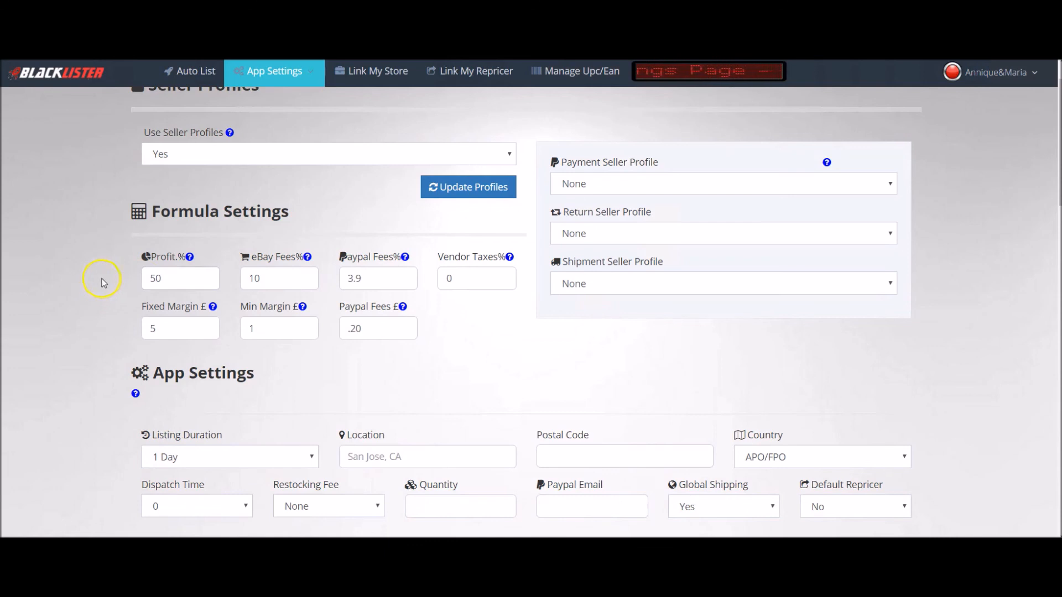
click(171, 282)
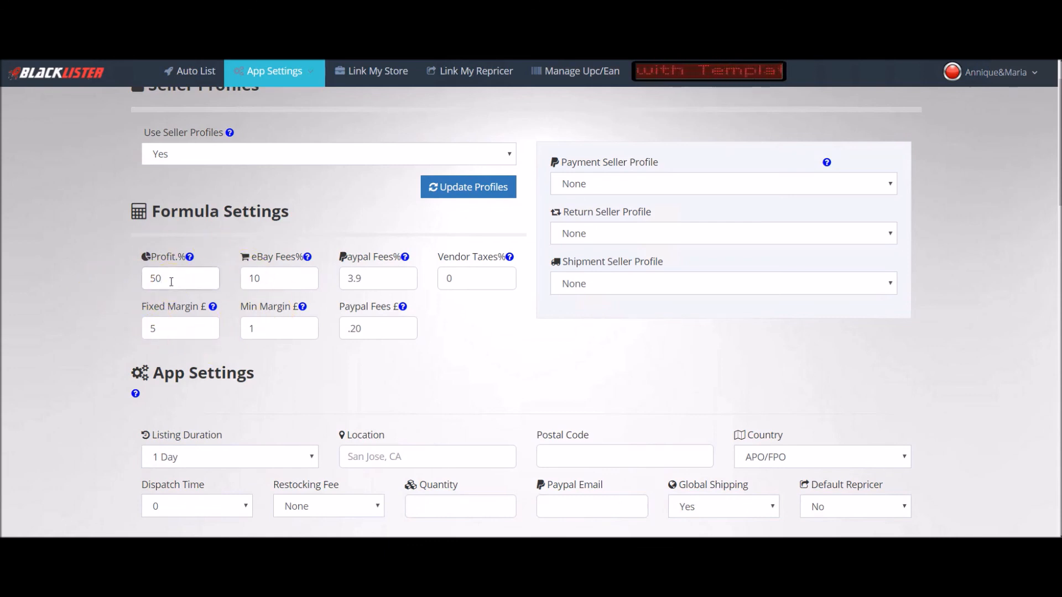